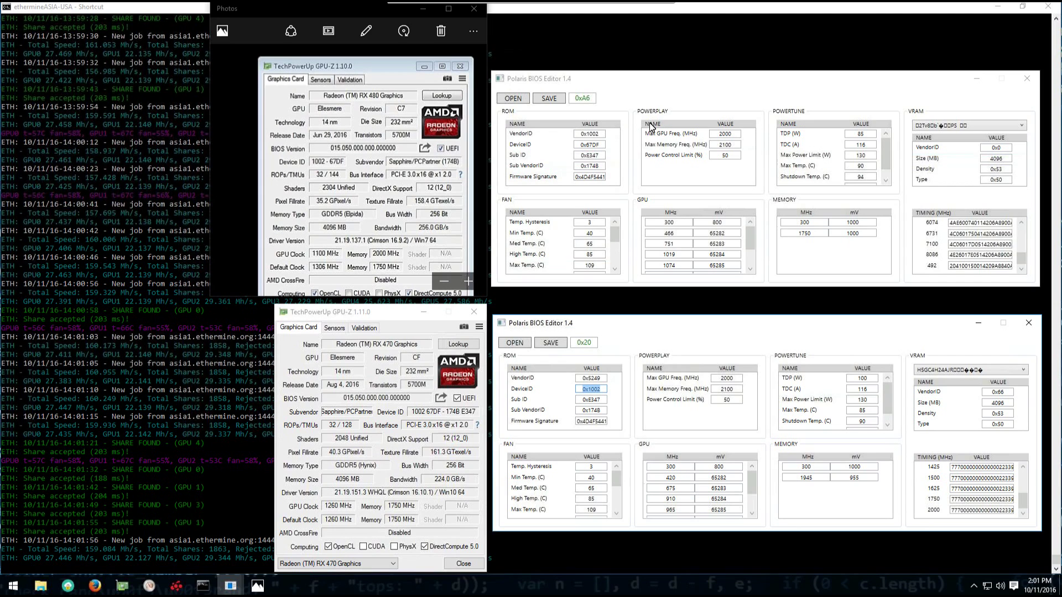
- Compare the ROM VendorID, DeviceID and VRAM VendorID of the Elpida and Hynix BIOSes
{"action": "left_click", "coordinate": [669, 90]}
{"action": "left_click", "coordinate": [665, 326]}
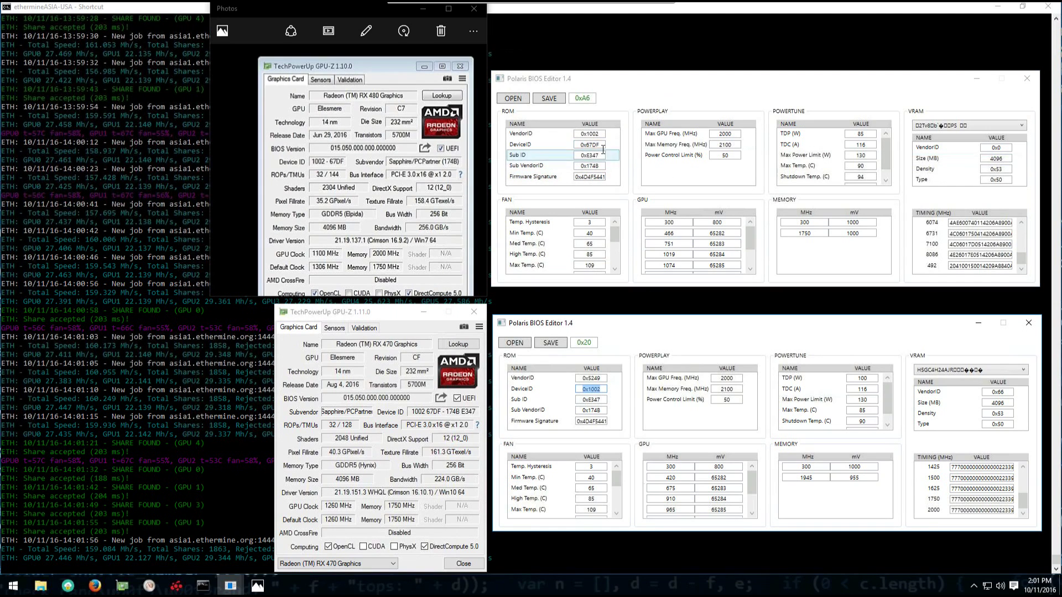
{"action": "left_click", "coordinate": [589, 135]}
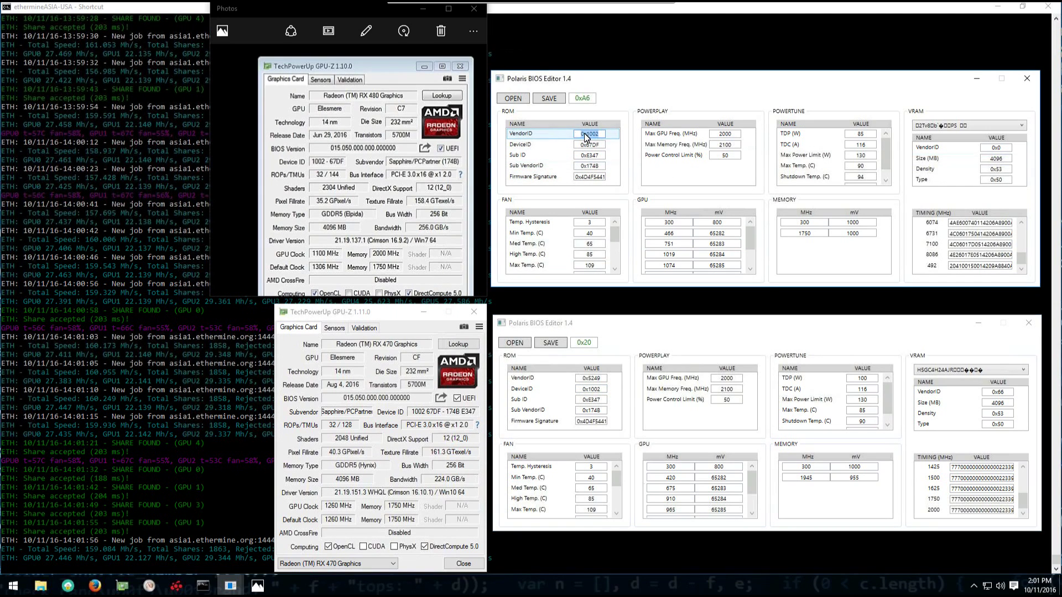
{"action": "left_click", "coordinate": [601, 378]}
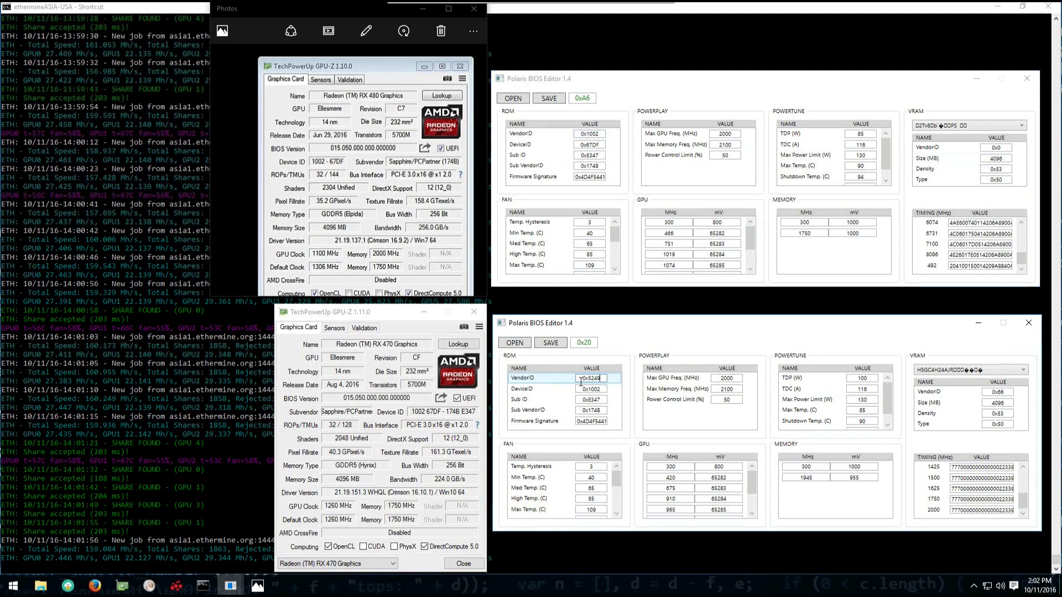
{"action": "left_click", "coordinate": [589, 144]}
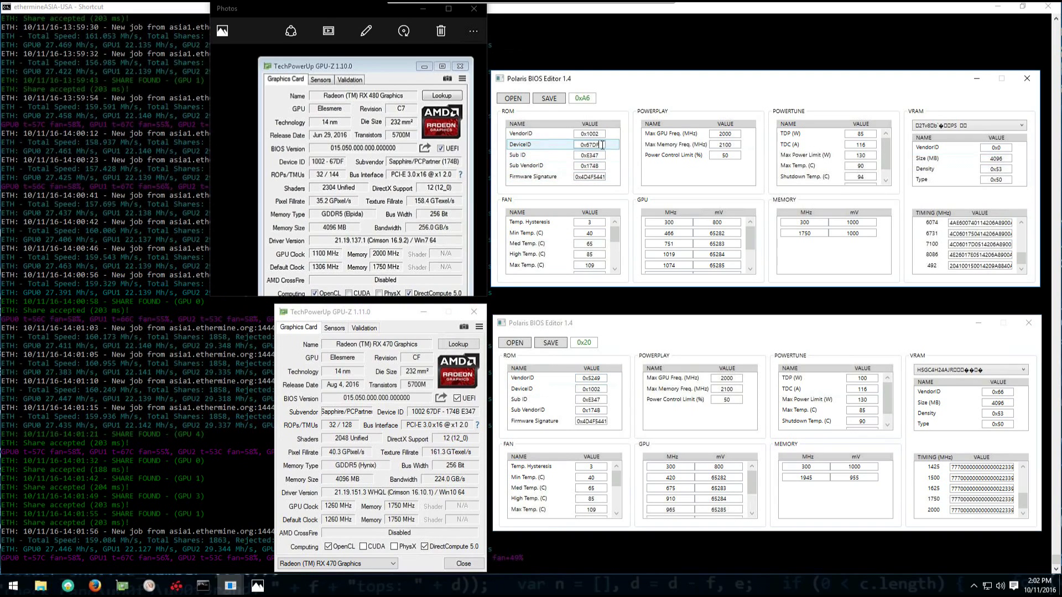
{"action": "left_click", "coordinate": [604, 389]}
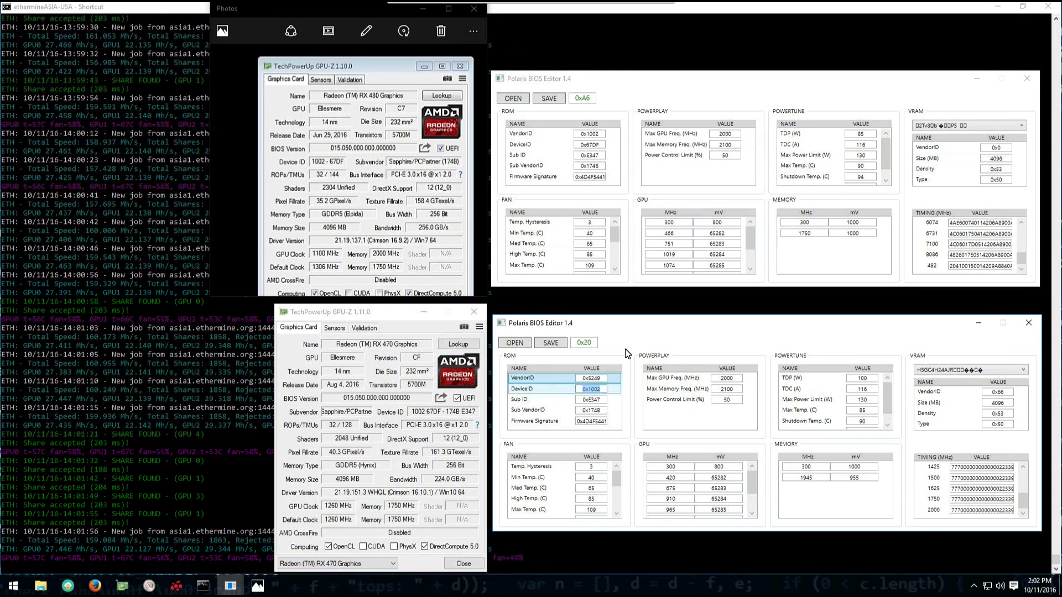
{"action": "left_click", "coordinate": [1007, 147]}
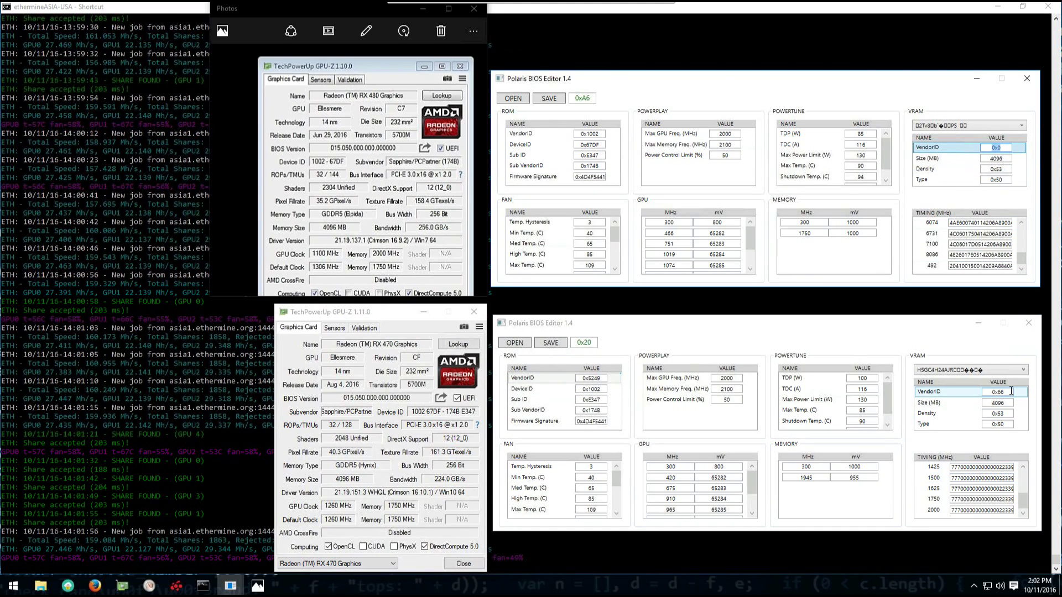
{"action": "left_click", "coordinate": [1010, 391]}
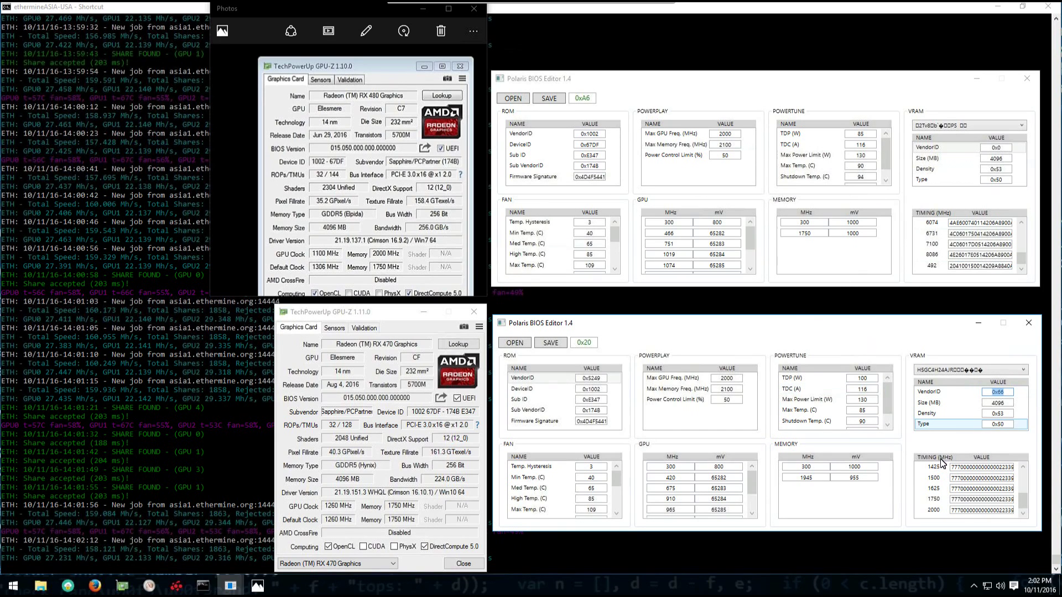
- Inspect the Hynix 900 and 1125 MHz straps and Elpida timing rows 549240, 7049078, 3242
{"action": "left_click_drag", "start_coordinate": [1027, 256], "coordinate": [1022, 226]}
{"action": "left_click_drag", "start_coordinate": [1024, 503], "coordinate": [1023, 470]}
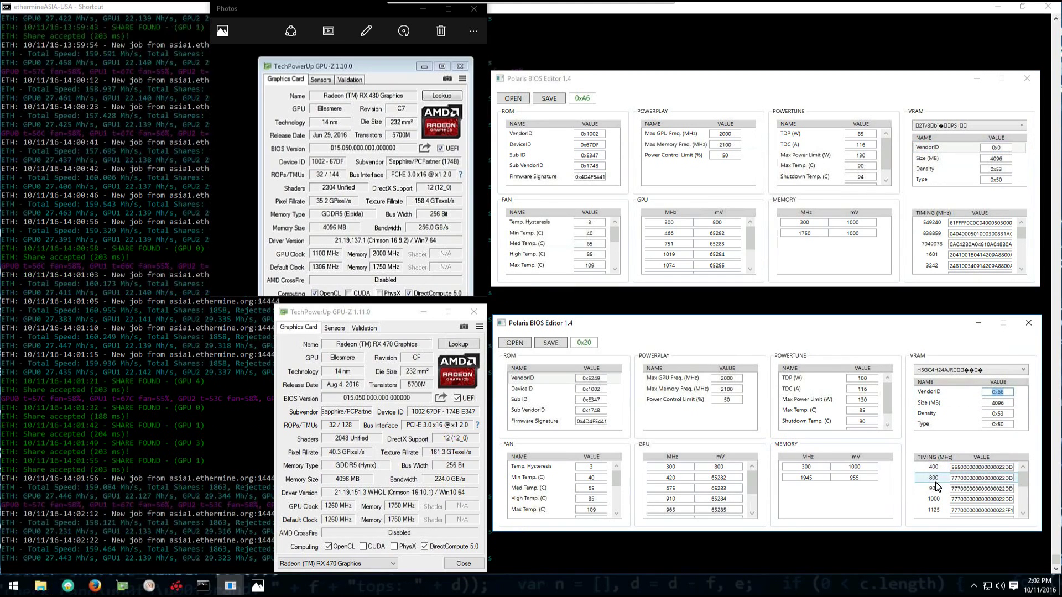
{"action": "left_click", "coordinate": [936, 489]}
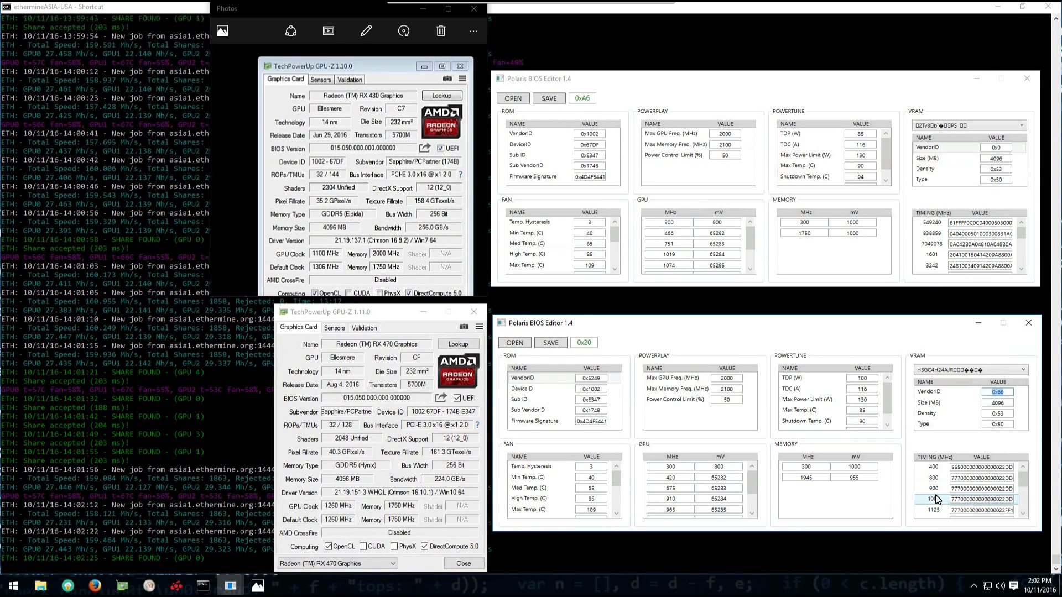
{"action": "left_click", "coordinate": [935, 510]}
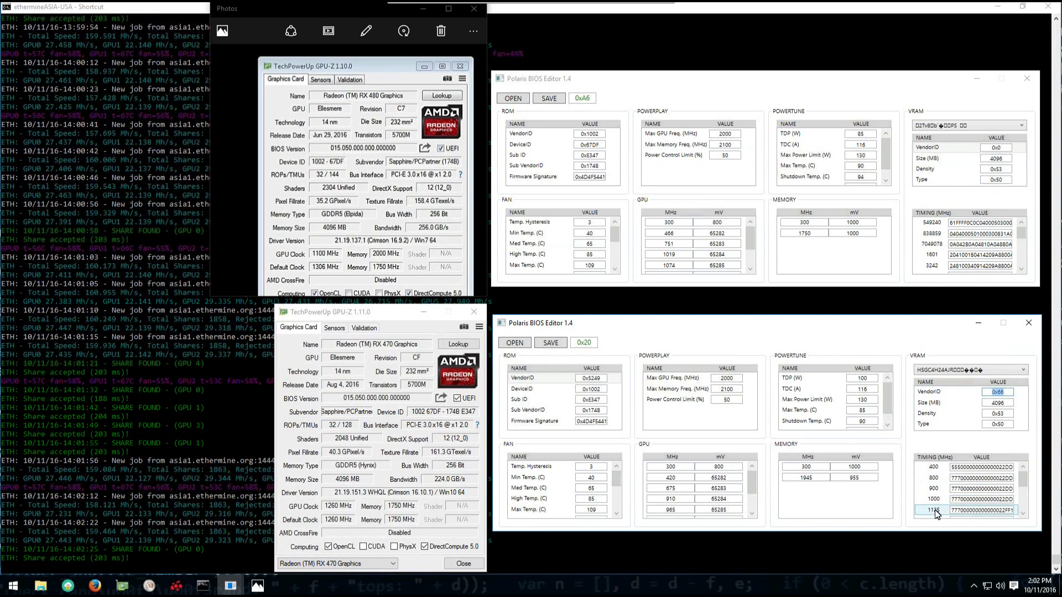
{"action": "left_click", "coordinate": [932, 223]}
{"action": "left_click", "coordinate": [934, 242]}
{"action": "left_click", "coordinate": [933, 265]}
- Check the Hynix 1625 MHz strap and Elpida 8086 and 6074 rows, then raise the GPU-Z screenshot
{"action": "scroll", "coordinate": [934, 266], "scroll_direction": "down", "scroll_amount": 5}
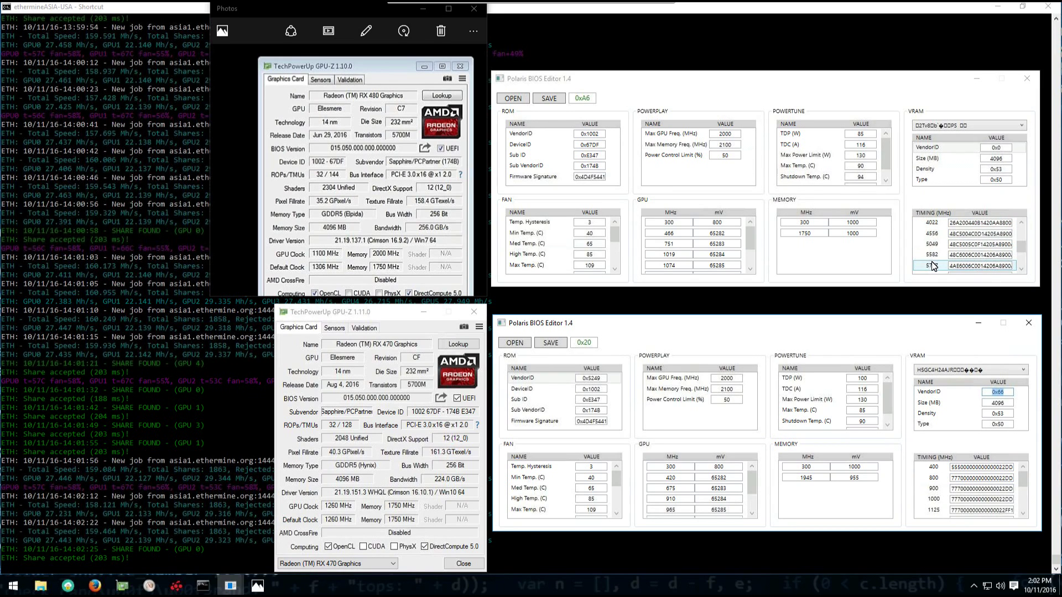
{"action": "scroll", "coordinate": [975, 487], "scroll_direction": "down", "scroll_amount": 3}
{"action": "left_click", "coordinate": [975, 488]}
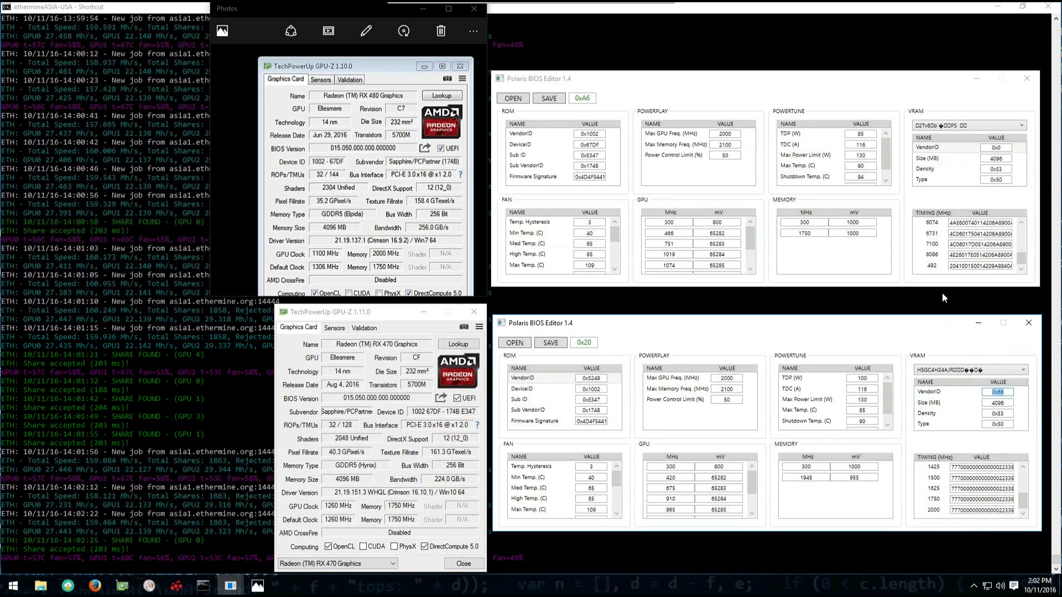
{"action": "left_click", "coordinate": [934, 254]}
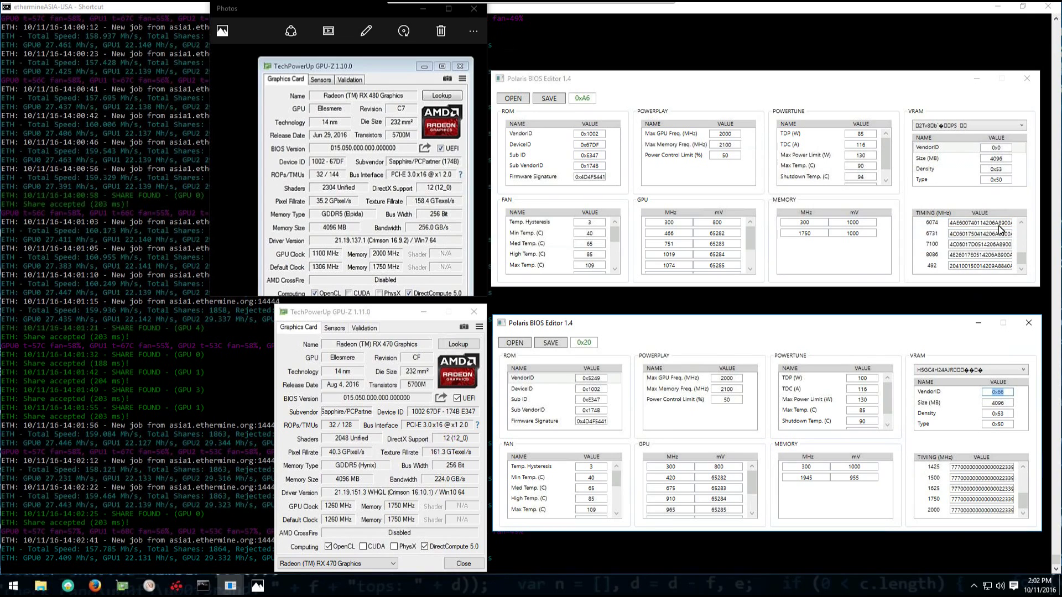
{"action": "left_click", "coordinate": [963, 228]}
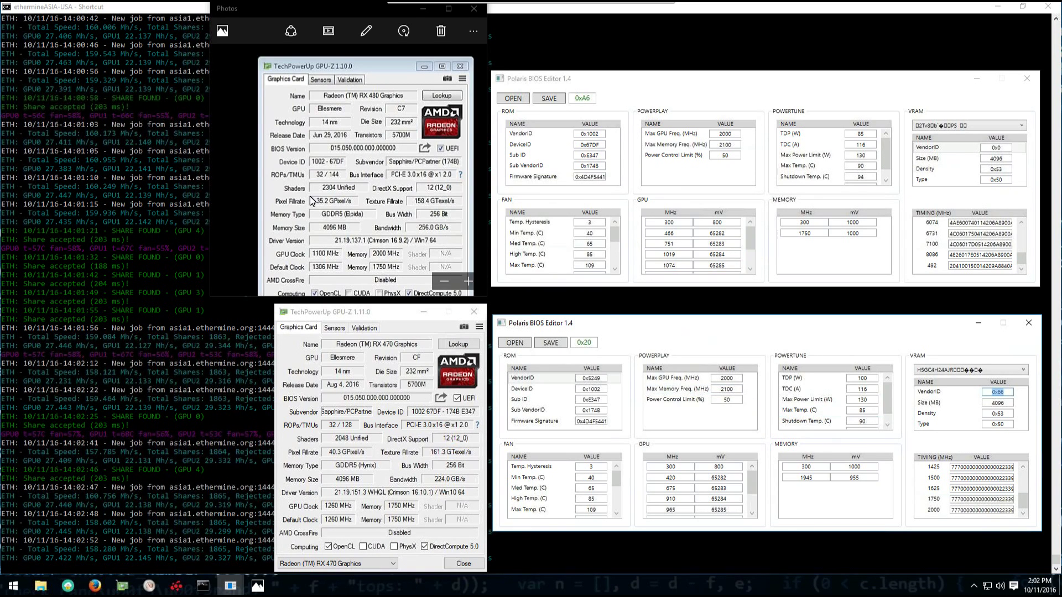
{"action": "left_click", "coordinate": [368, 211]}
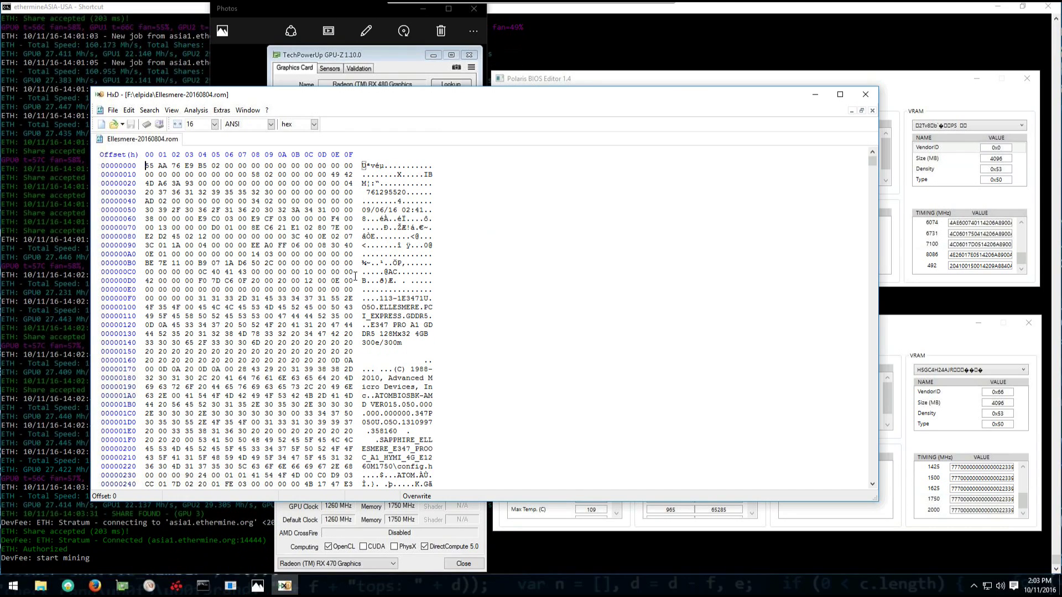
- Close HxD's hex view of the Elpida ROM Ellesmere-20160804.rom
{"action": "left_click", "coordinate": [864, 93]}
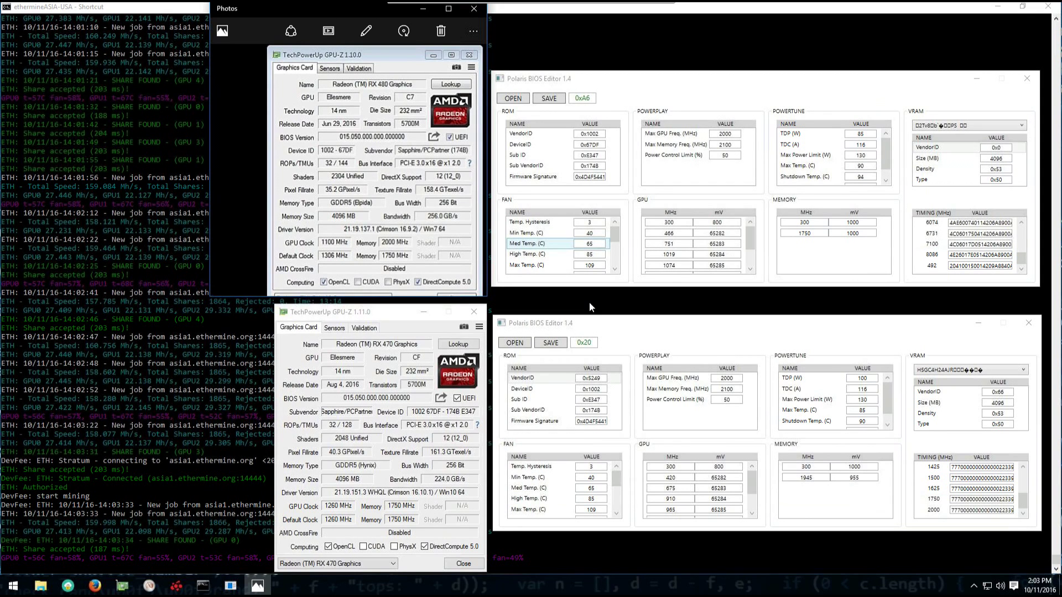
{"action": "mouse_move", "coordinate": [499, 5]}
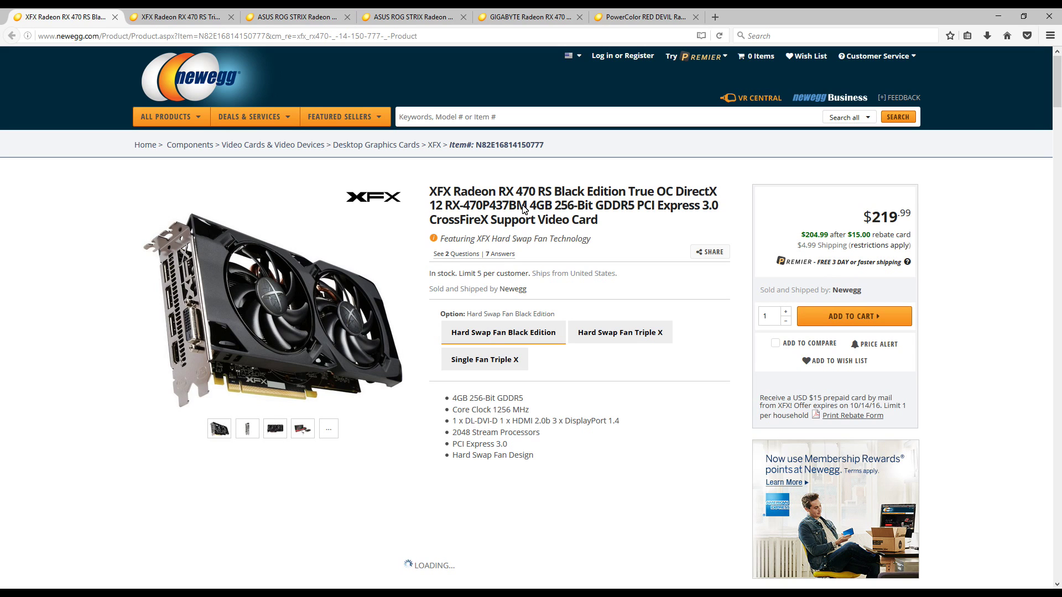
- Compare the XFX Black Edition's 1256 MHz core clock with the Triple X's 1226 MHz
{"action": "left_click_drag", "start_coordinate": [431, 195], "coordinate": [630, 192]}
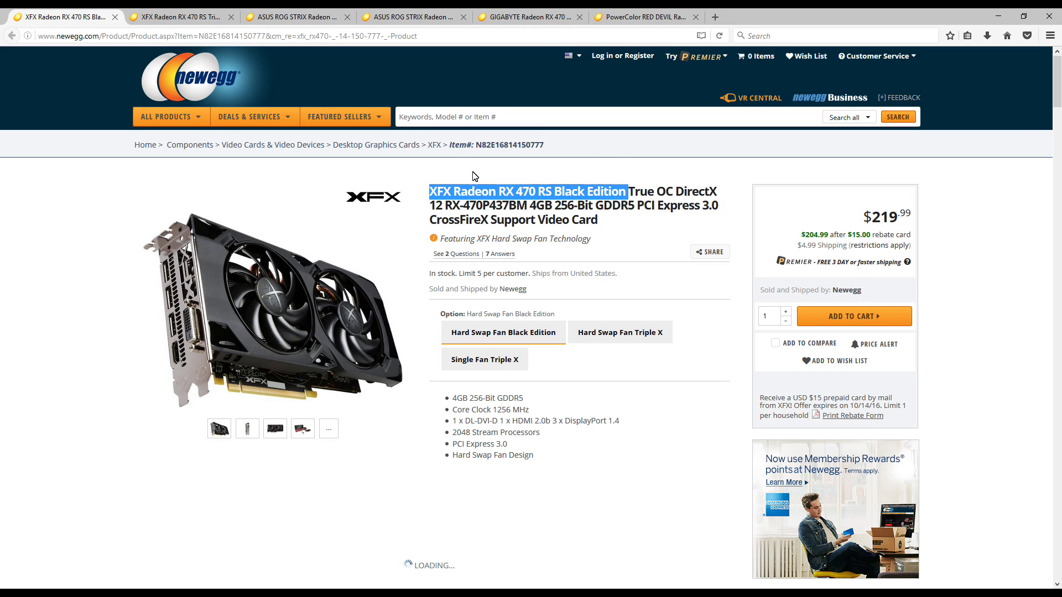
{"action": "left_click", "coordinate": [183, 15]}
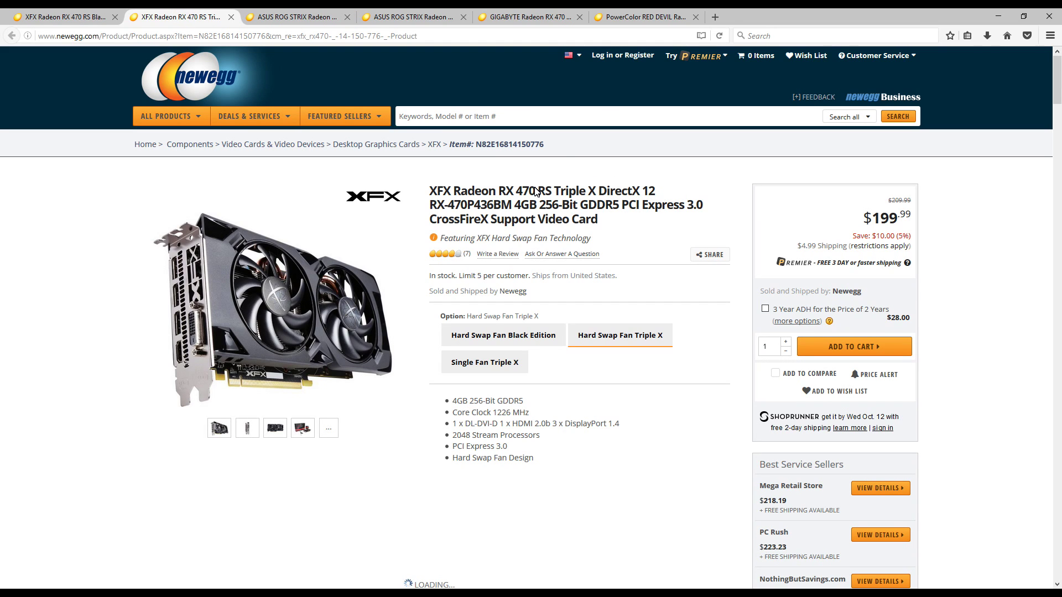
{"action": "left_click_drag", "start_coordinate": [497, 413], "coordinate": [520, 414]}
{"action": "left_click", "coordinate": [84, 17]}
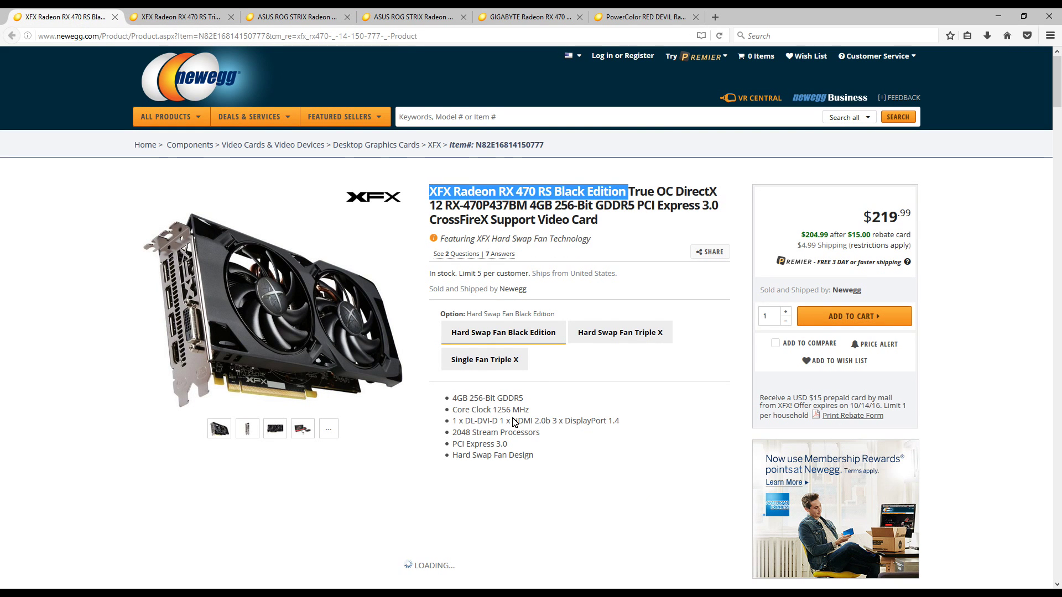
{"action": "left_click_drag", "start_coordinate": [496, 410], "coordinate": [521, 412]}
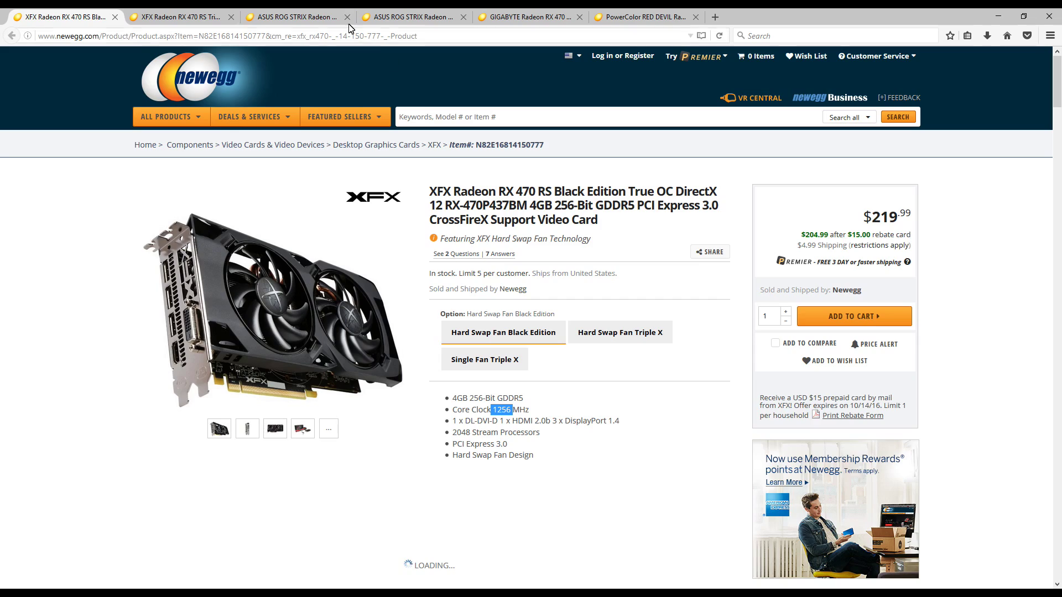
{"action": "left_click", "coordinate": [312, 21]}
- Review the ASUS ROG STRIX RX 470 OC and standard STRIX-4G-GAMING $184.99 titles
{"action": "scroll", "coordinate": [1050, 368], "scroll_direction": "up", "scroll_amount": 15}
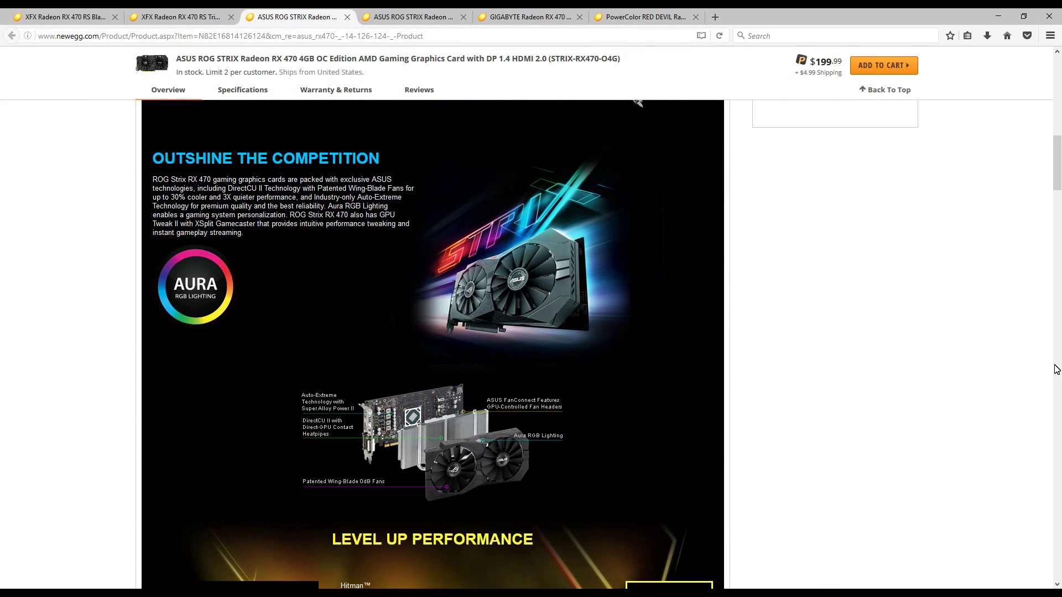
{"action": "scroll", "coordinate": [1057, 364], "scroll_direction": "up", "scroll_amount": 7}
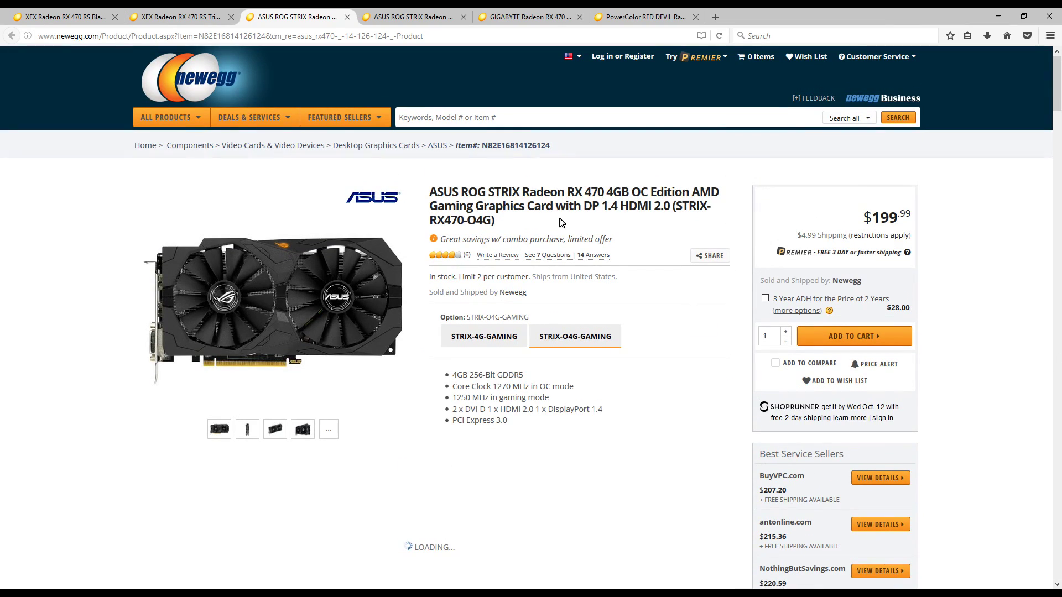
{"action": "left_click_drag", "start_coordinate": [431, 193], "coordinate": [609, 197]}
{"action": "left_click", "coordinate": [408, 17]}
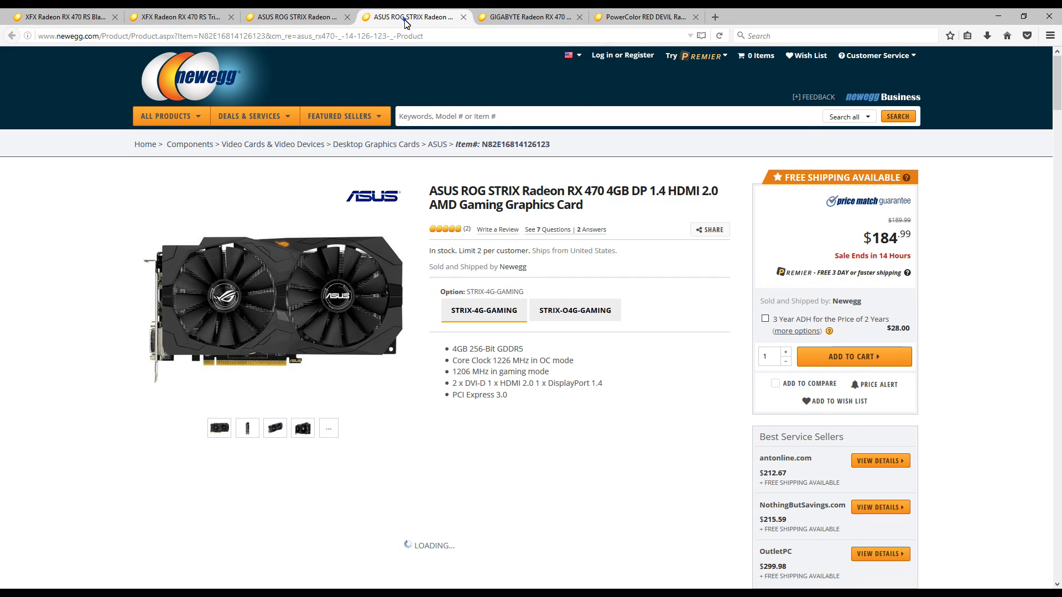
{"action": "left_click_drag", "start_coordinate": [430, 192], "coordinate": [607, 193]}
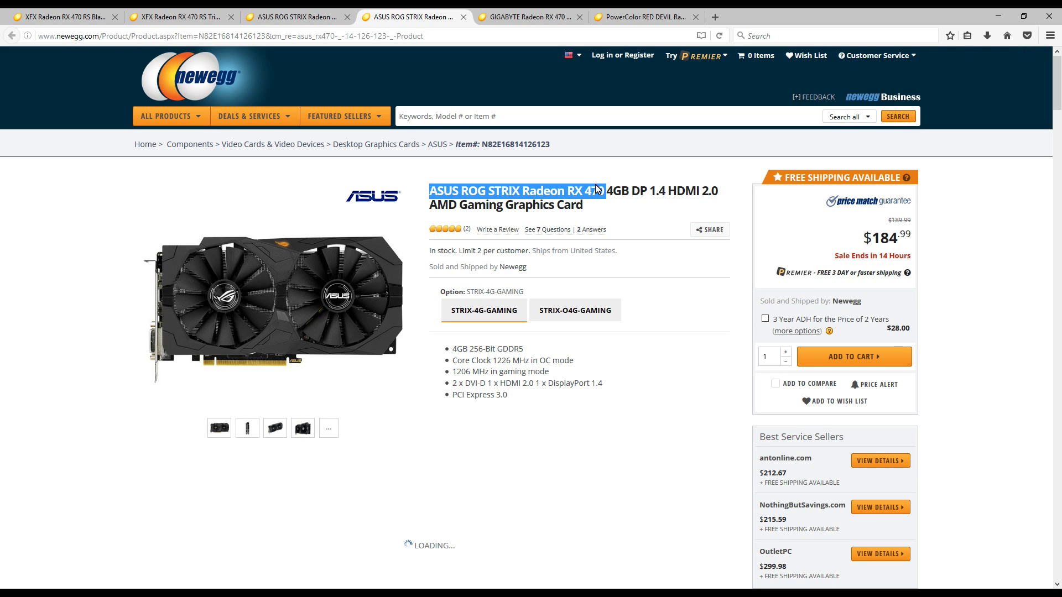
- Look over the GIGABYTE RX 470 G1 Gaming listing and its product title
{"action": "left_click", "coordinate": [527, 17]}
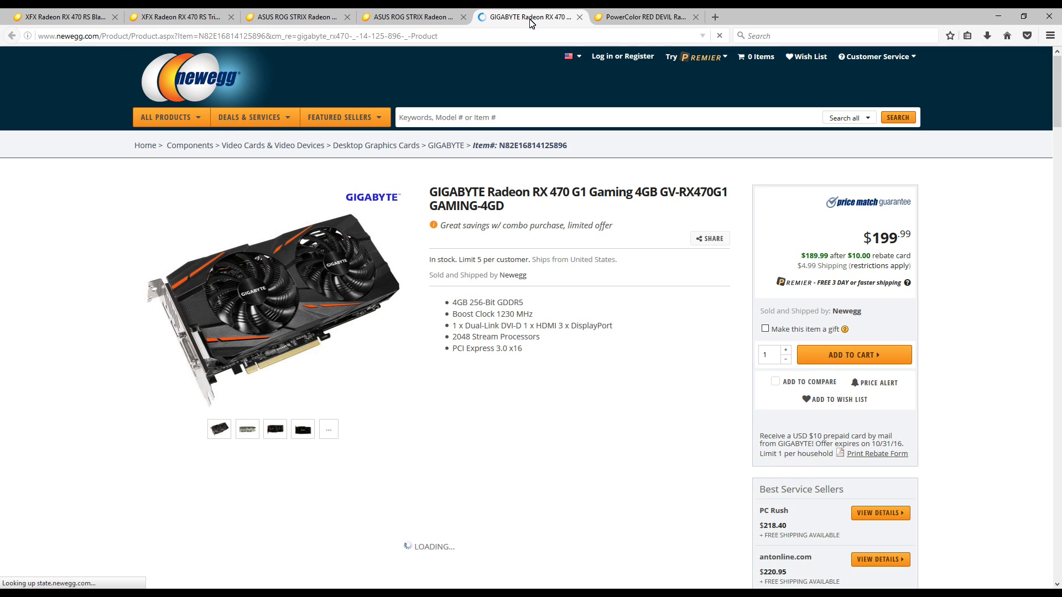
{"action": "scroll", "coordinate": [534, 208], "scroll_direction": "down", "scroll_amount": 10}
{"action": "scroll", "coordinate": [804, 297], "scroll_direction": "up", "scroll_amount": 10}
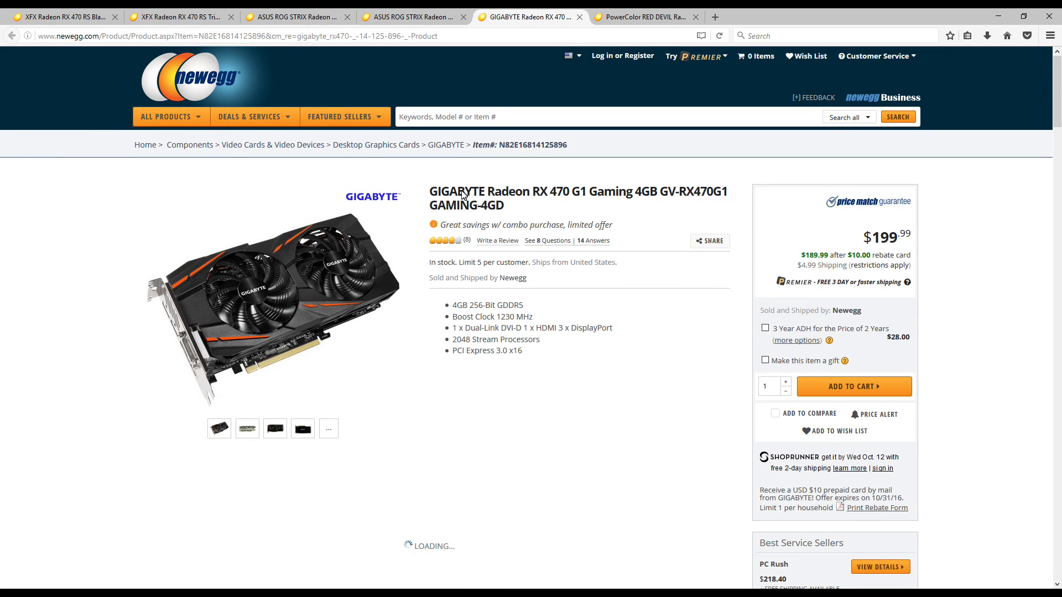
{"action": "left_click_drag", "start_coordinate": [464, 192], "coordinate": [587, 192]}
{"action": "left_click", "coordinate": [591, 181]}
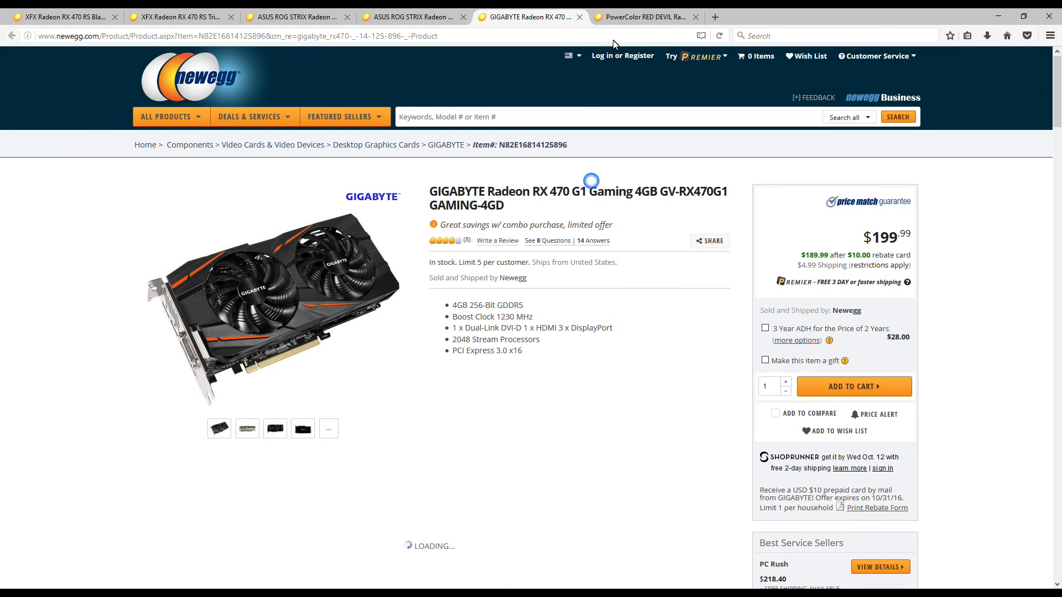
- View the PowerColor RED DEVIL RX 470 listing and highlight its name
{"action": "left_click", "coordinate": [642, 16]}
{"action": "scroll", "coordinate": [551, 213], "scroll_direction": "down", "scroll_amount": 8}
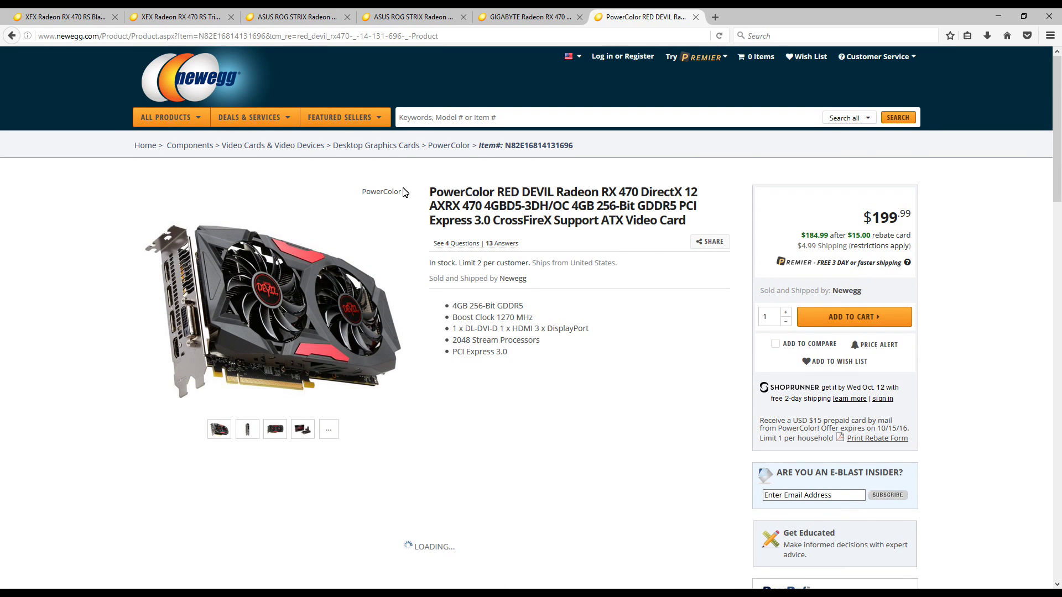
{"action": "left_click_drag", "start_coordinate": [430, 194], "coordinate": [601, 196]}
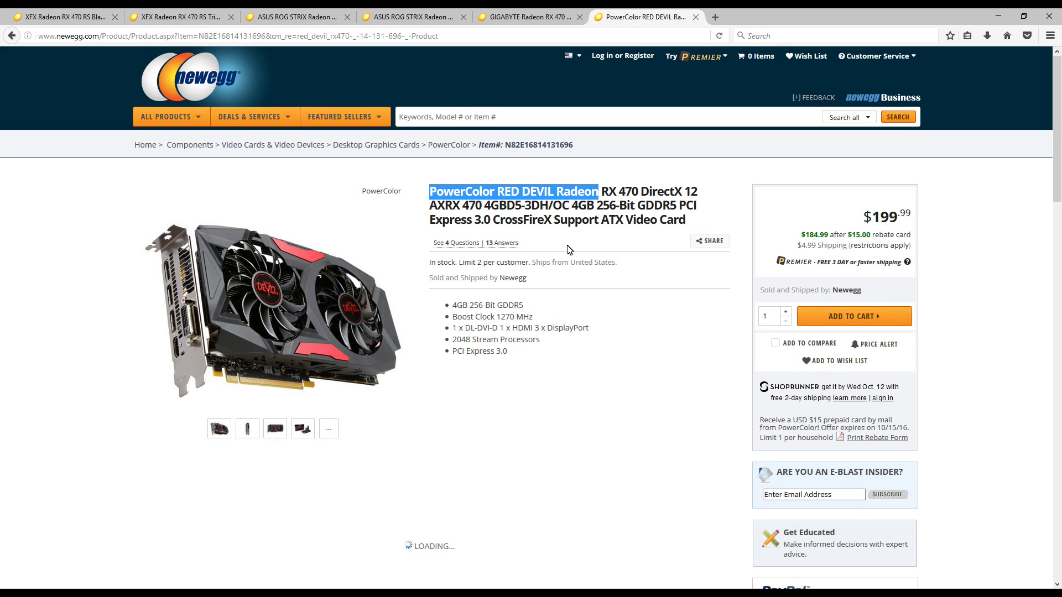
- Flip between the GIGABYTE, PowerColor and ASUS listings, ending on the XFX RX 470 RS Black Edition
{"action": "left_click", "coordinate": [536, 16]}
{"action": "left_click", "coordinate": [634, 16]}
{"action": "left_click", "coordinate": [545, 17]}
{"action": "left_click", "coordinate": [620, 16]}
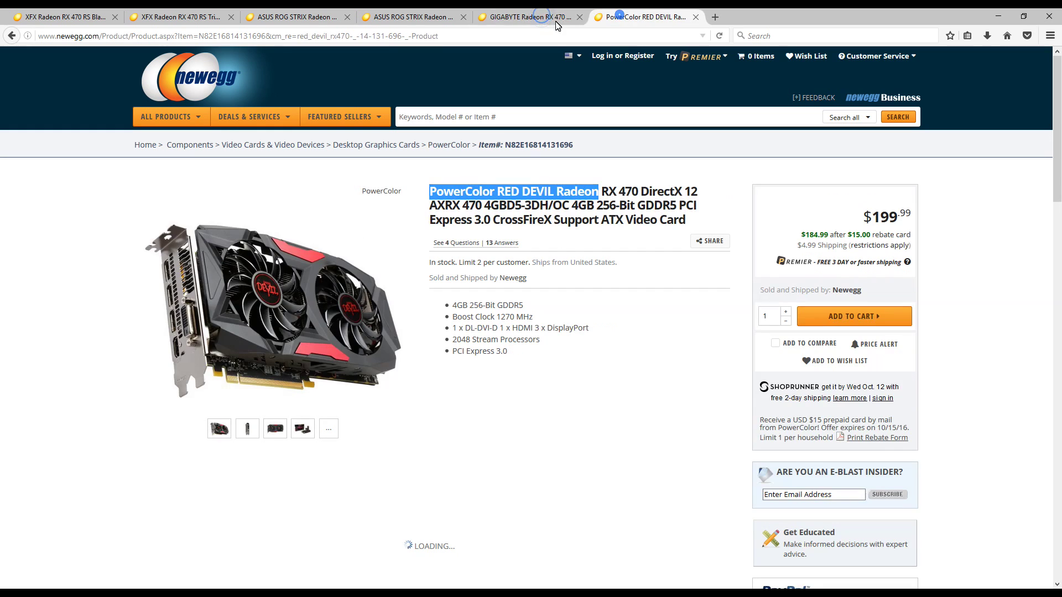
{"action": "left_click", "coordinate": [308, 13]}
{"action": "left_click", "coordinate": [73, 17]}
{"action": "left_click", "coordinate": [299, 18]}
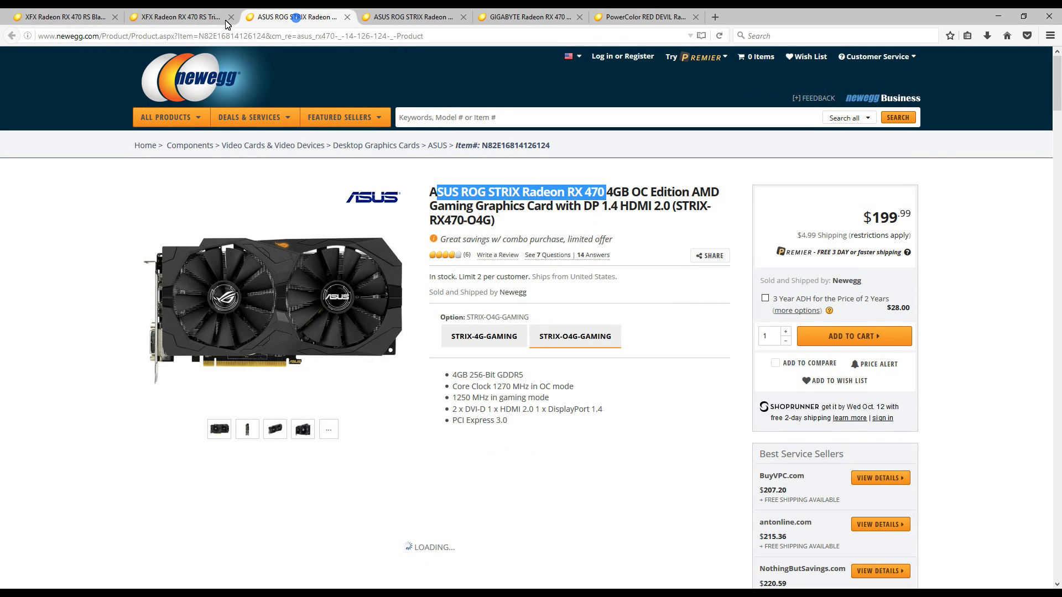
{"action": "left_click", "coordinate": [73, 17]}
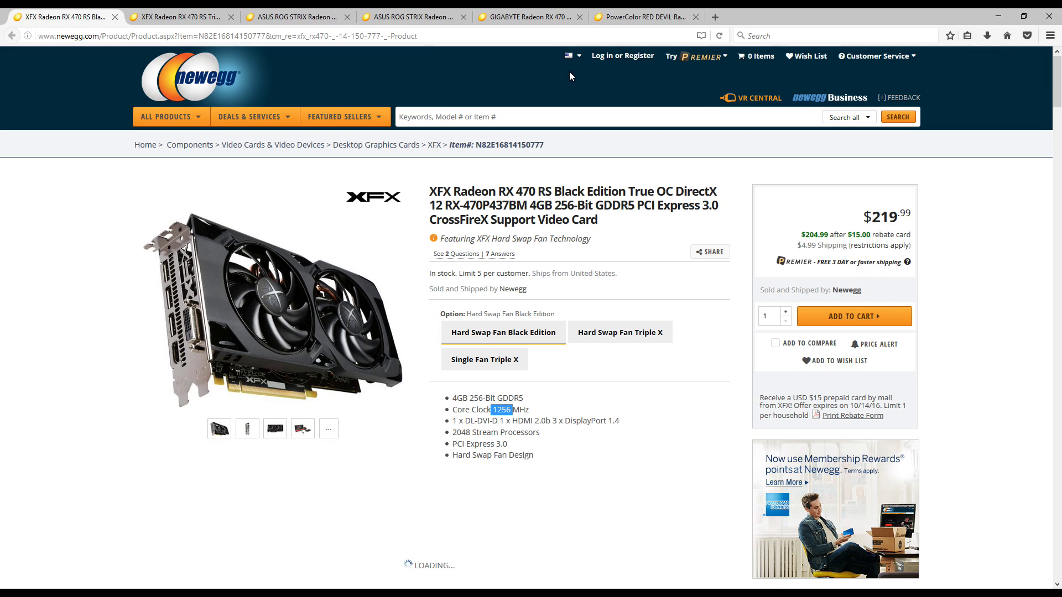